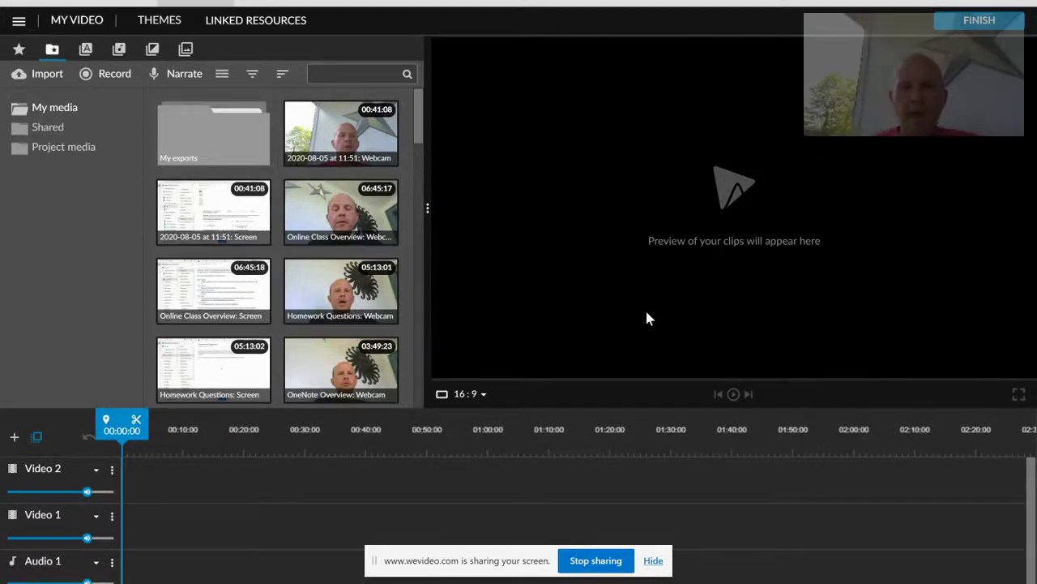
{"action": "key", "text": "alt+Tab"}
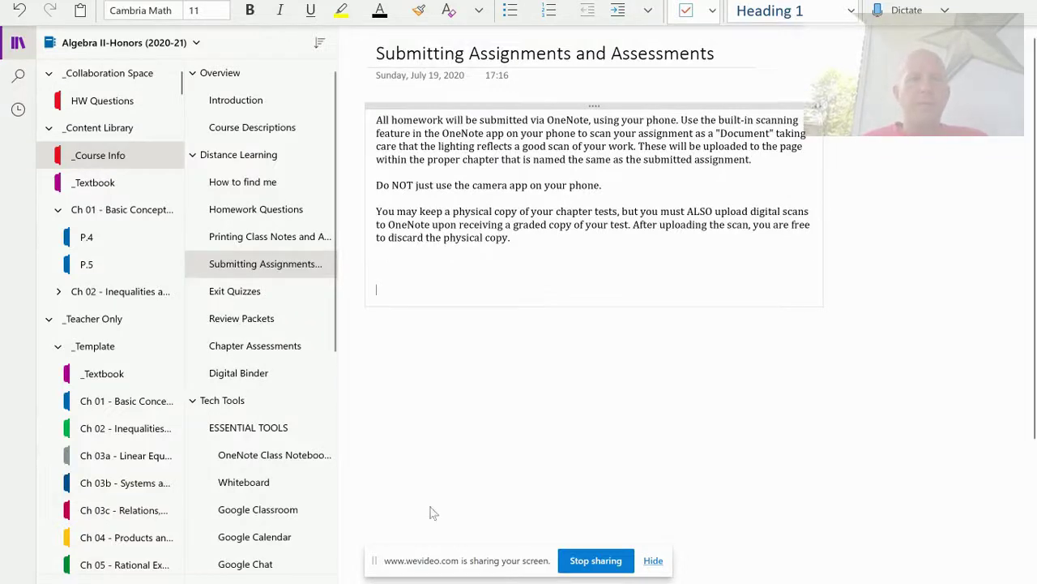
{"action": "left_click", "coordinate": [402, 287]}
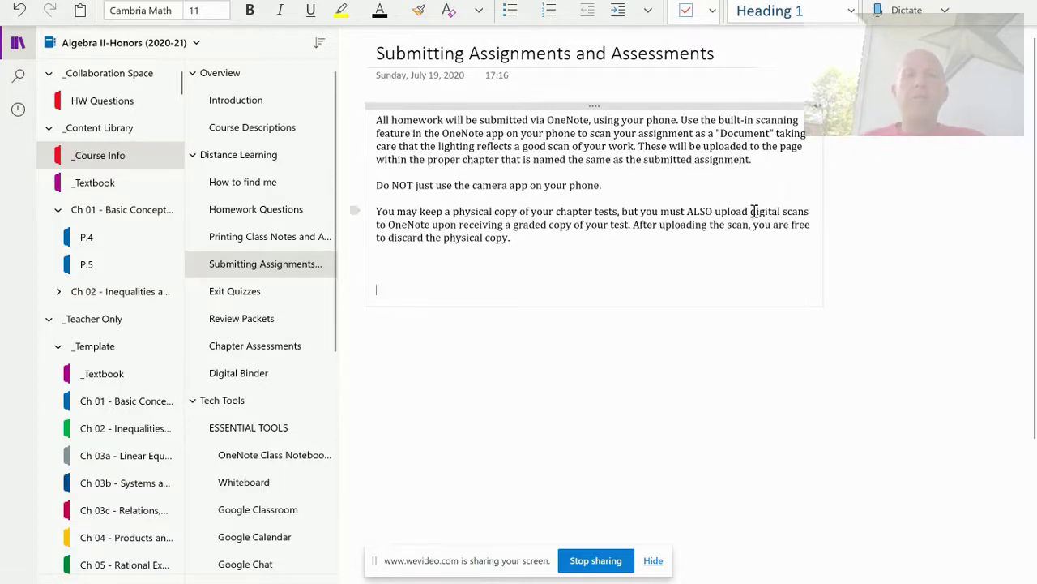
{"action": "left_click_drag", "start_coordinate": [754, 211], "coordinate": [628, 245]}
{"action": "left_click", "coordinate": [600, 244]}
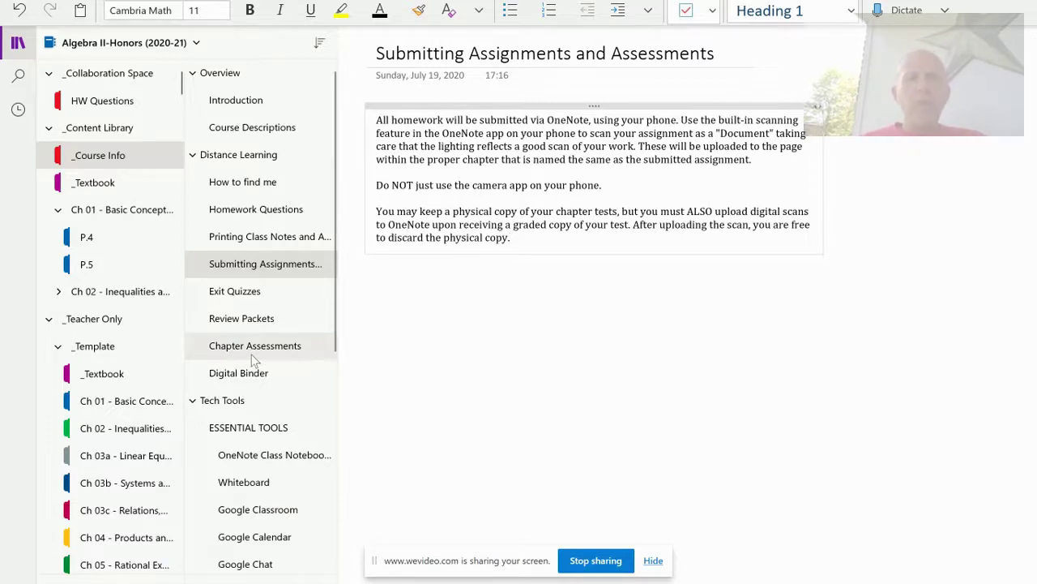
{"action": "scroll", "coordinate": [253, 359], "scroll_direction": "down", "scroll_amount": 1}
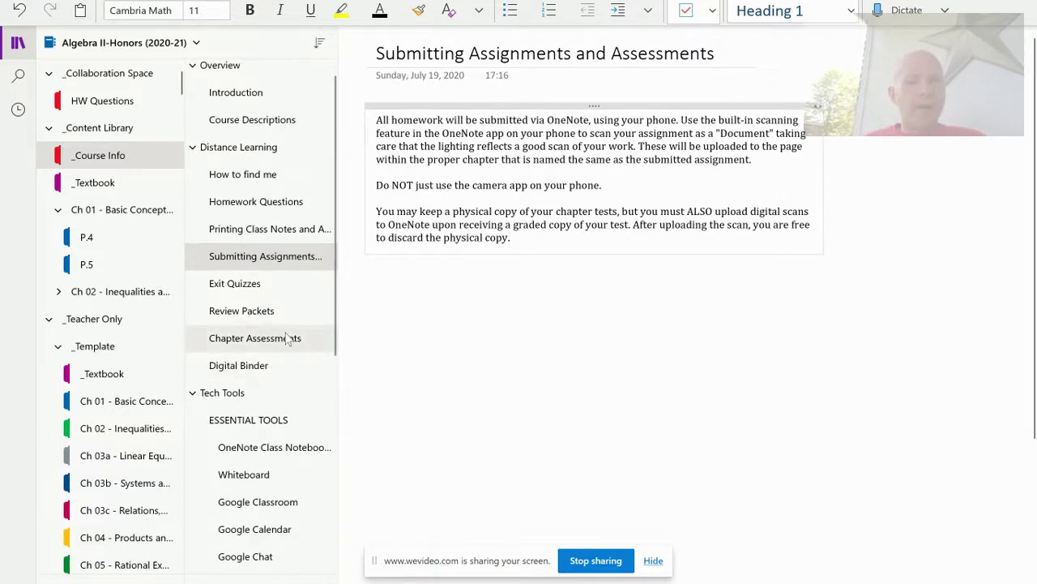
{"action": "scroll", "coordinate": [288, 338], "scroll_direction": "down", "scroll_amount": 3}
Go to the Precalc 2-H (2020-21) notebook, section P.2, and open the Assignment - 6.1a HW page
{"action": "scroll", "coordinate": [144, 423], "scroll_direction": "down", "scroll_amount": 3}
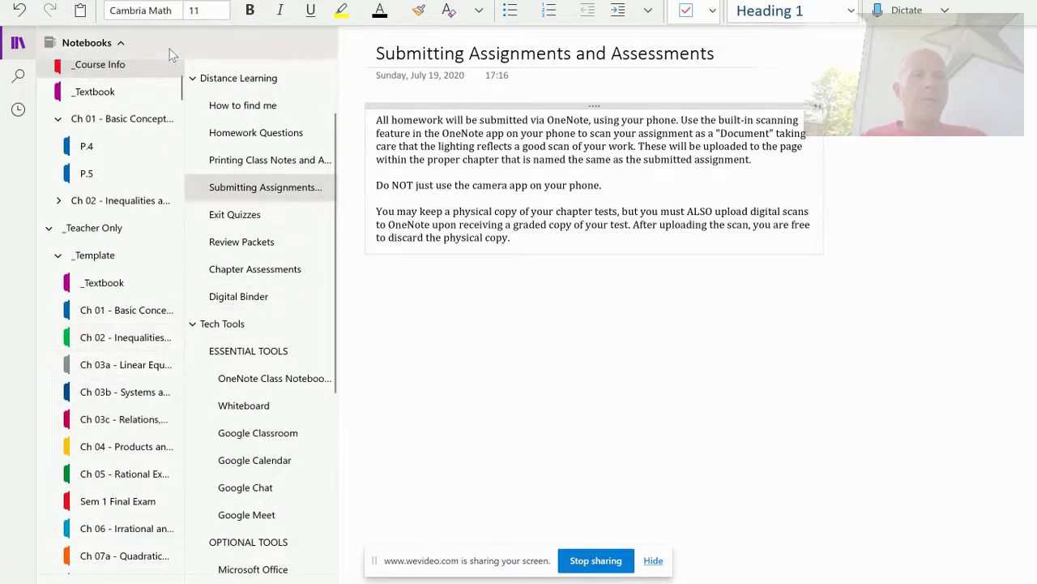
{"action": "left_click", "coordinate": [126, 42]}
{"action": "left_click", "coordinate": [111, 132]}
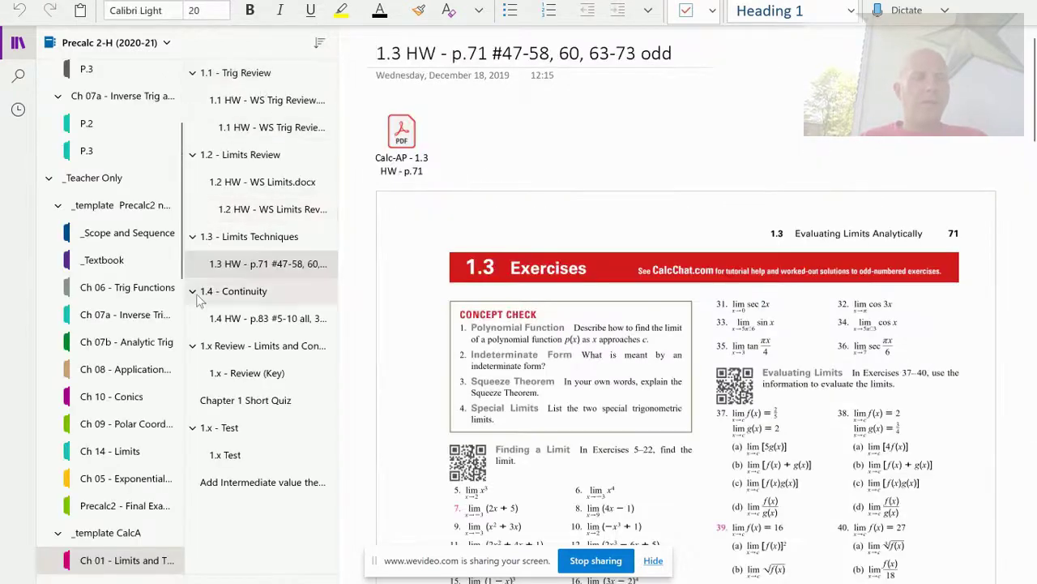
{"action": "scroll", "coordinate": [113, 225], "scroll_direction": "up", "scroll_amount": 5}
{"action": "left_click", "coordinate": [107, 213]}
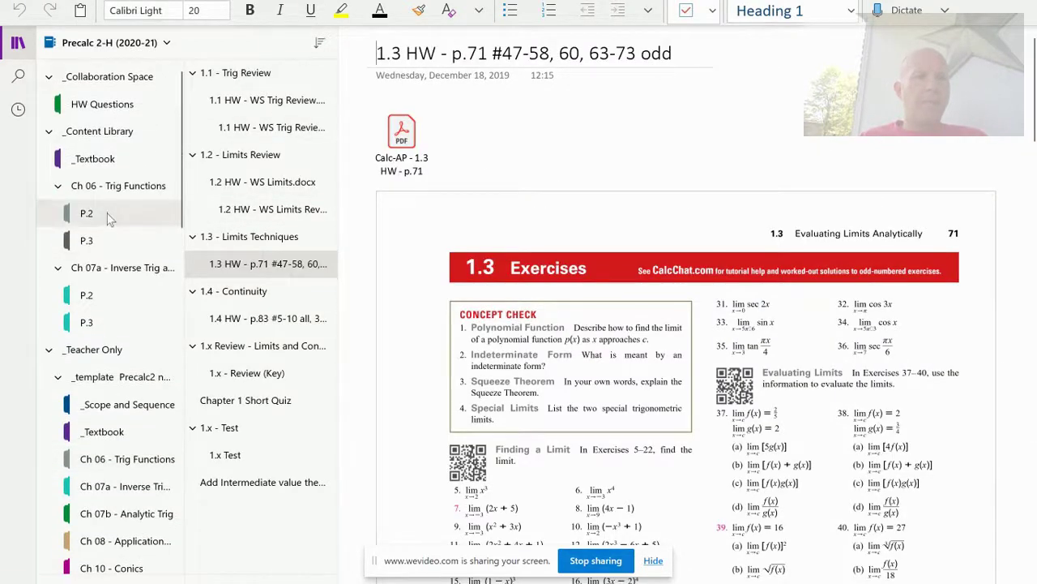
{"action": "scroll", "coordinate": [264, 158], "scroll_direction": "up", "scroll_amount": 4}
{"action": "scroll", "coordinate": [261, 162], "scroll_direction": "up", "scroll_amount": 8}
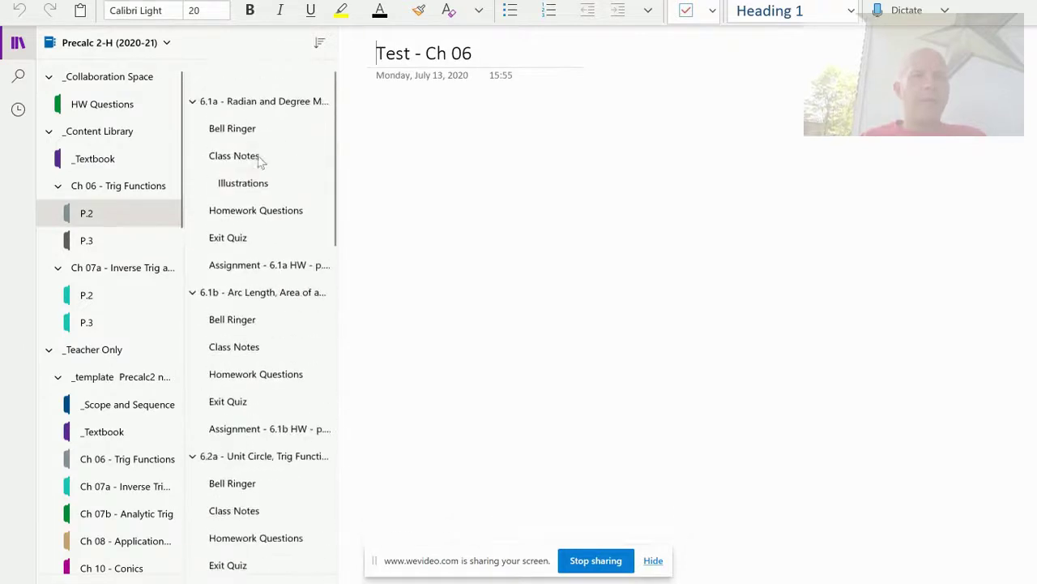
{"action": "left_click", "coordinate": [269, 244]}
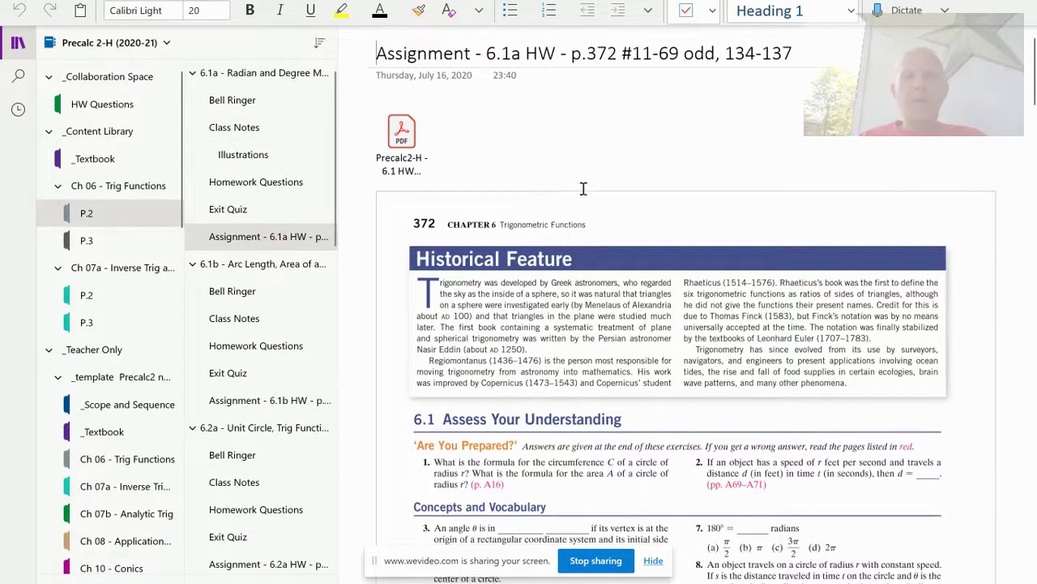
Scroll through the 6.1a HW page's textbook PDF printout
{"action": "scroll", "coordinate": [584, 188], "scroll_direction": "down", "scroll_amount": 5}
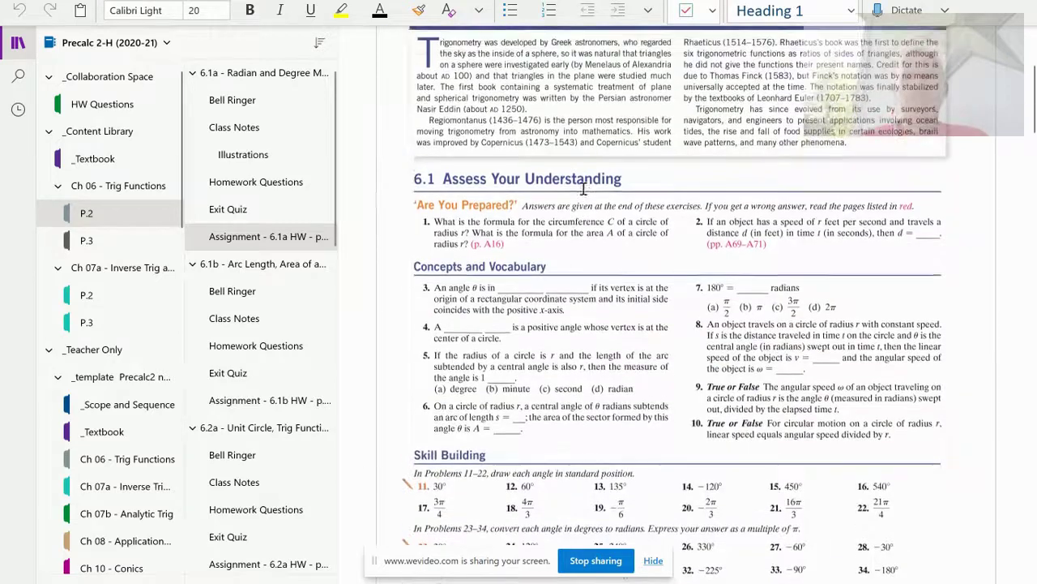
{"action": "scroll", "coordinate": [584, 188], "scroll_direction": "up", "scroll_amount": 5}
{"action": "scroll", "coordinate": [584, 188], "scroll_direction": "down", "scroll_amount": 5}
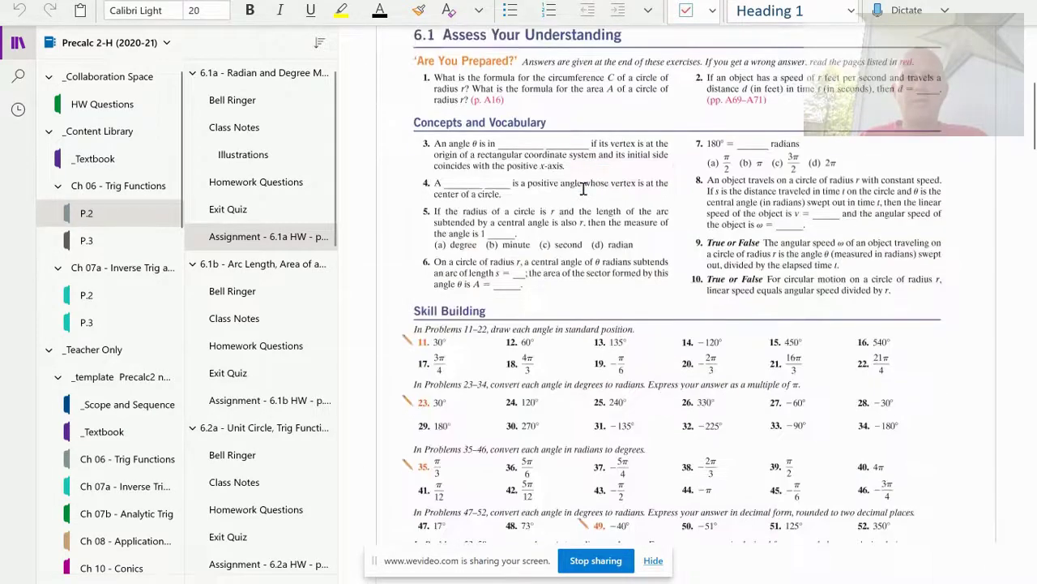
{"action": "scroll", "coordinate": [583, 188], "scroll_direction": "down", "scroll_amount": 3}
{"action": "scroll", "coordinate": [584, 188], "scroll_direction": "up", "scroll_amount": 8}
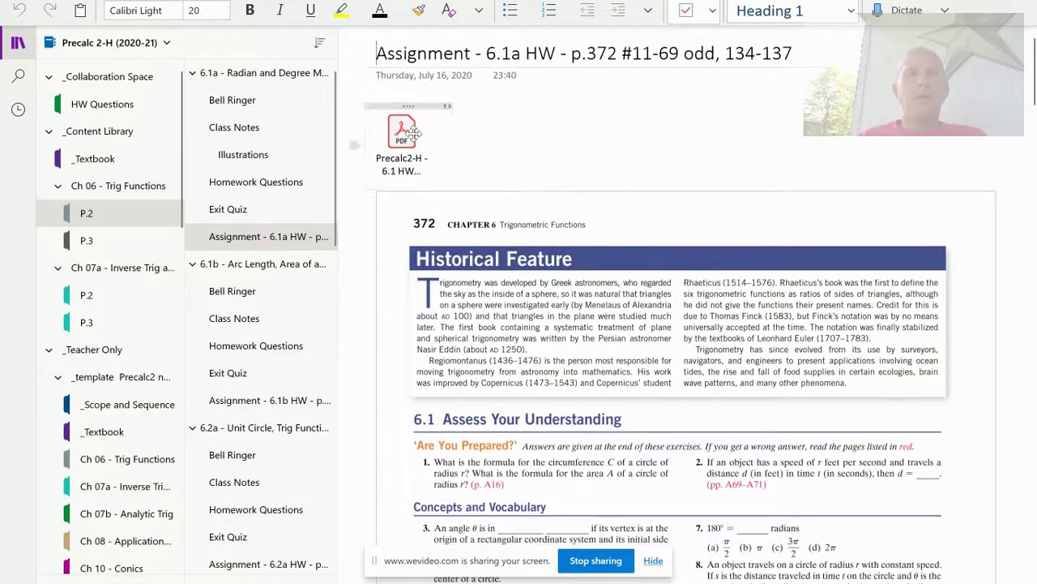
{"action": "scroll", "coordinate": [495, 207], "scroll_direction": "down", "scroll_amount": 2}
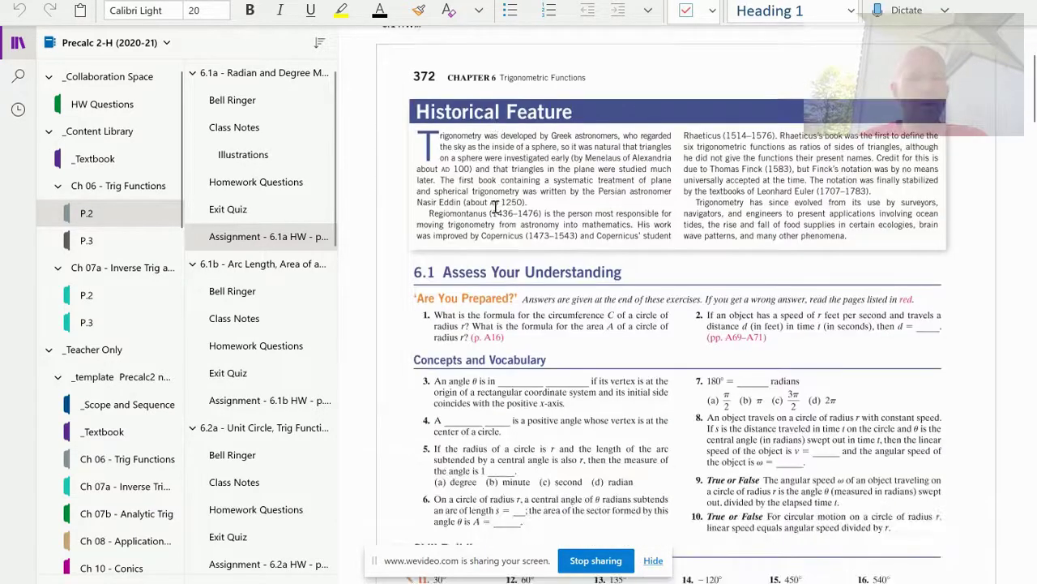
{"action": "scroll", "coordinate": [519, 245], "scroll_direction": "up", "scroll_amount": 2}
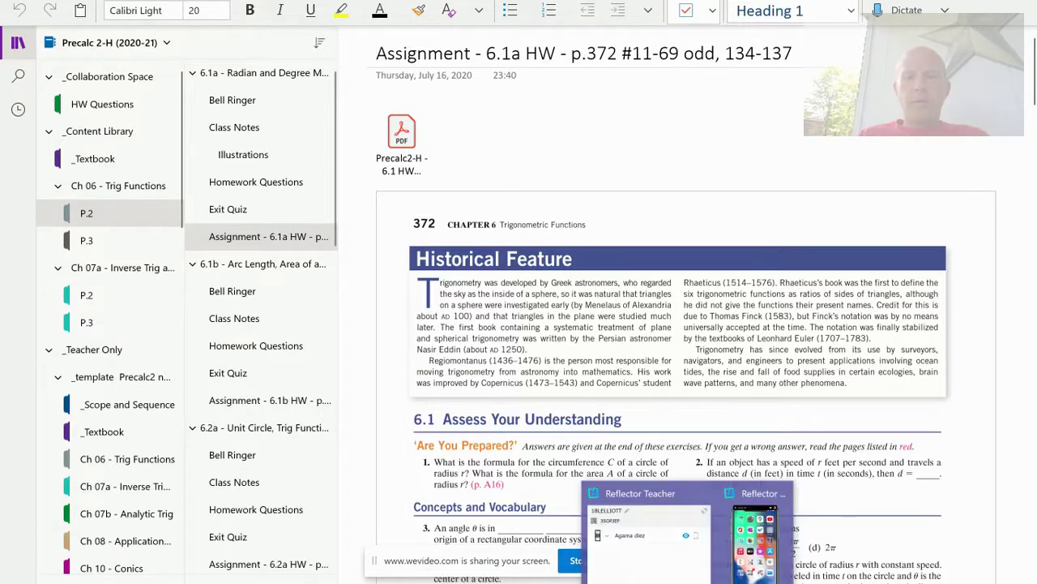
Bring the Reflector iPhone mirror window to the front, showing phone OneNote on 6.1a HW
{"action": "left_click", "coordinate": [826, 519]}
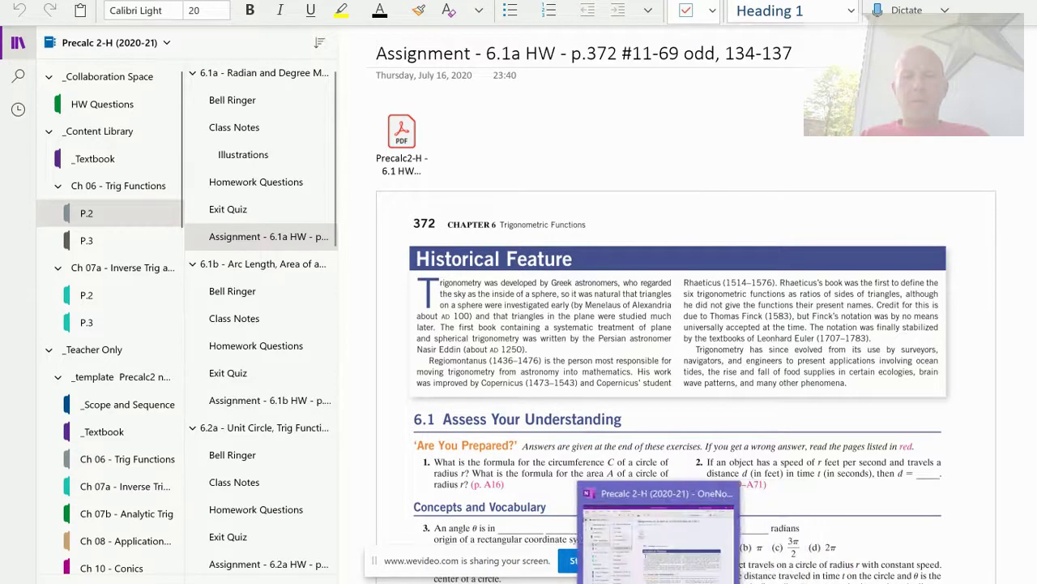
{"action": "left_click", "coordinate": [758, 548]}
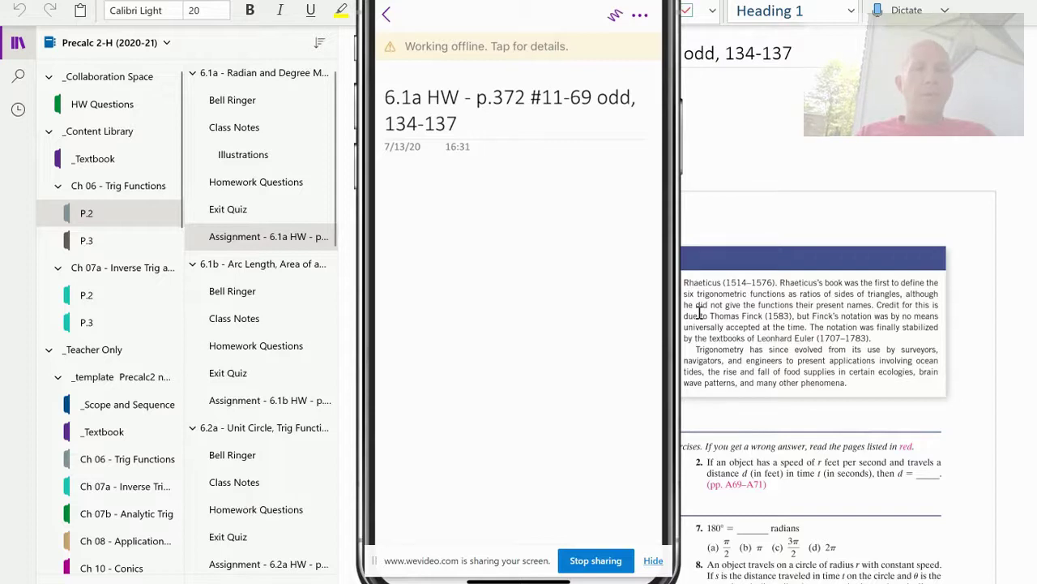
Place the cursor in the body of the 6.1a HW note on the phone
{"action": "left_click", "coordinate": [548, 259]}
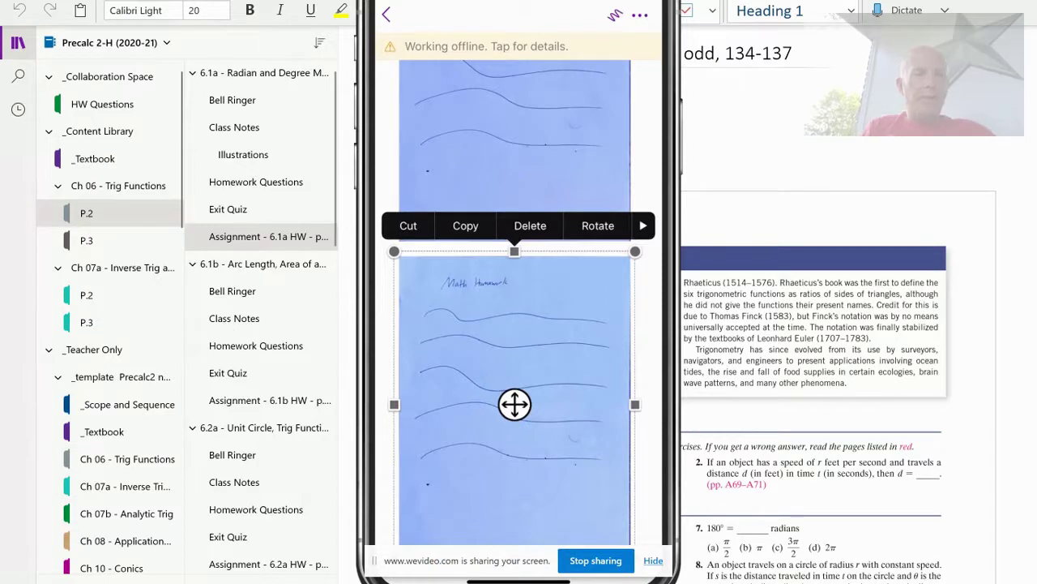
Return to Precalc 2-H (2020-21) and open the student's Assignments section
{"action": "left_click", "coordinate": [146, 44]}
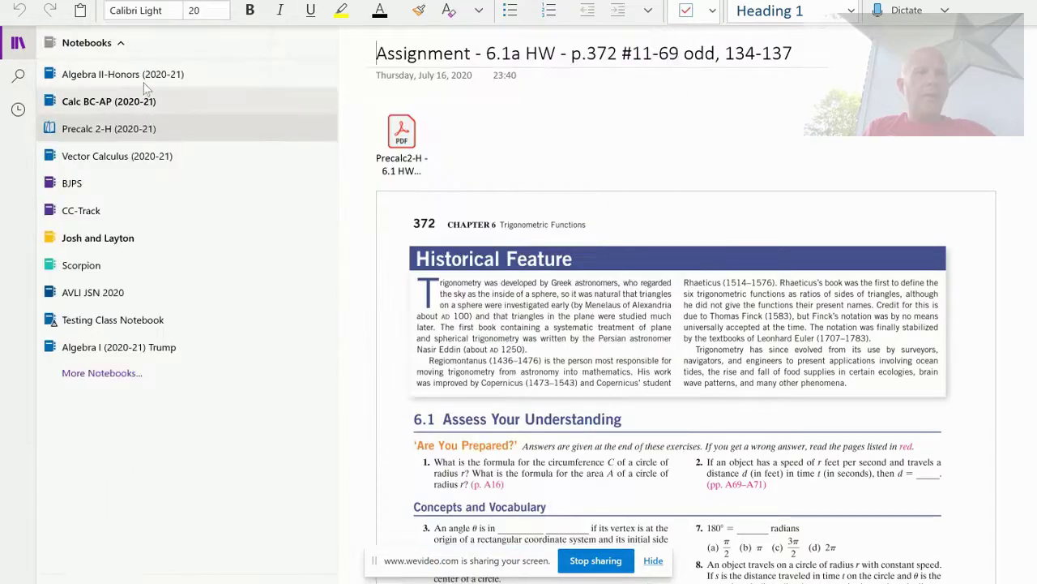
{"action": "left_click", "coordinate": [120, 131]}
{"action": "scroll", "coordinate": [130, 379], "scroll_direction": "down", "scroll_amount": 15}
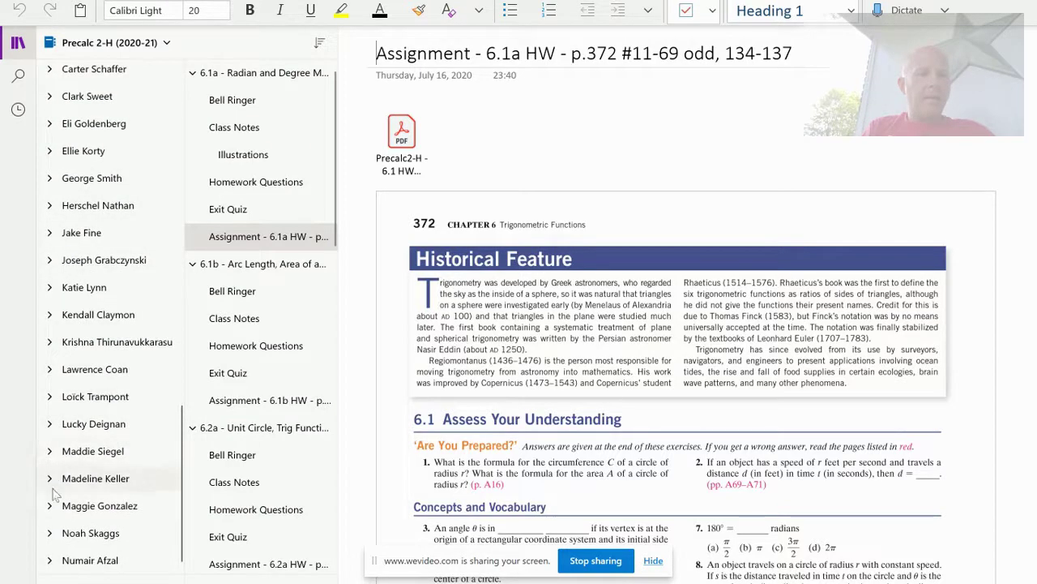
{"action": "left_click", "coordinate": [121, 505]}
{"action": "left_click", "coordinate": [125, 516]}
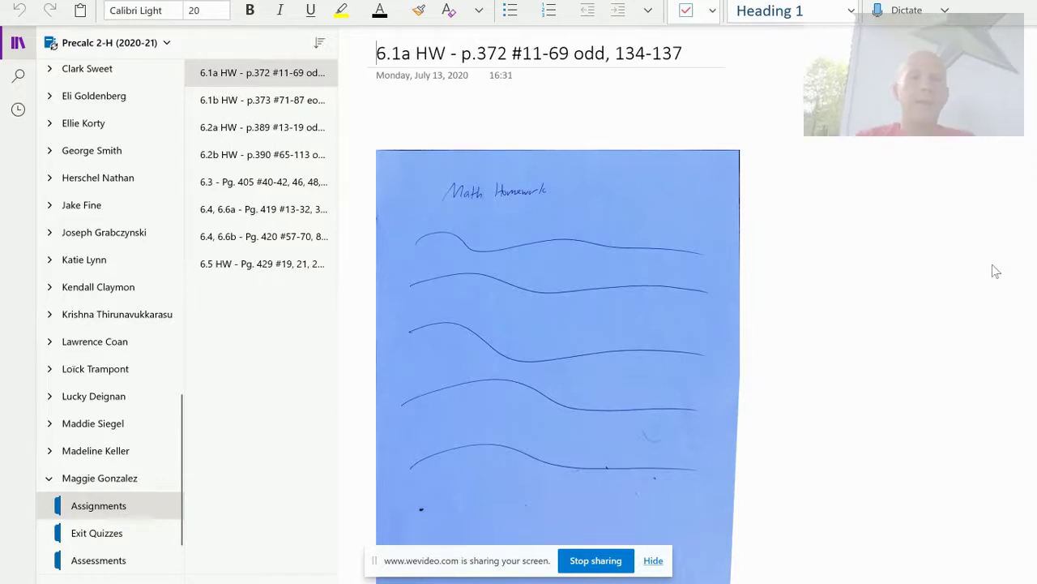
Draw a red ink zigzag over the scanned Math Homework sheet on 6.1a HW
{"action": "scroll", "coordinate": [996, 271], "scroll_direction": "down", "scroll_amount": 3}
{"action": "scroll", "coordinate": [996, 271], "scroll_direction": "up", "scroll_amount": 2}
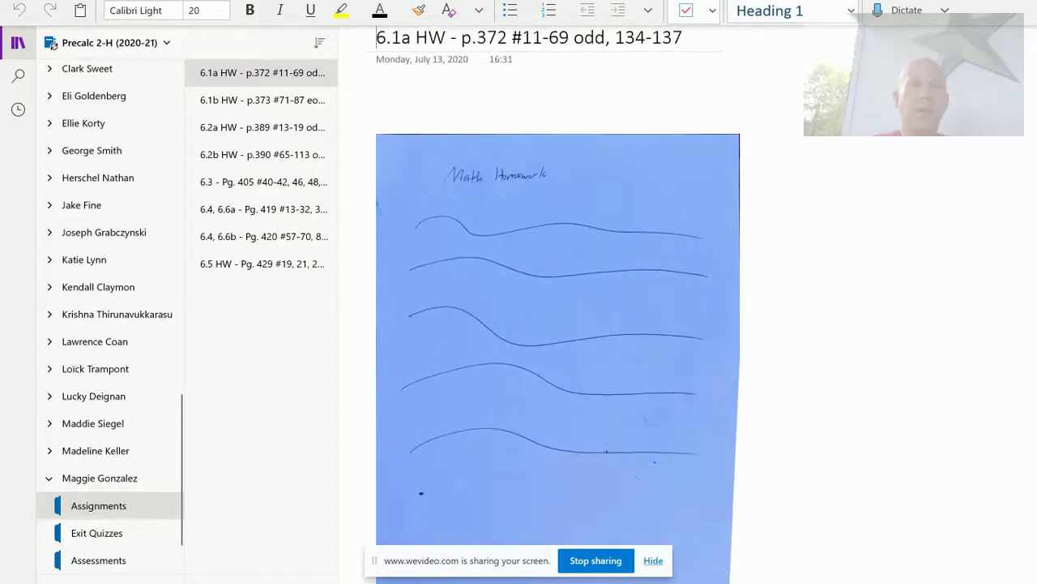
{"action": "mouse_move", "coordinate": [527, 207]}
{"action": "left_mouse_down"}
{"action": "mouse_move", "coordinate": [636, 264]}
{"action": "mouse_move", "coordinate": [613, 366]}
{"action": "left_mouse_up"}
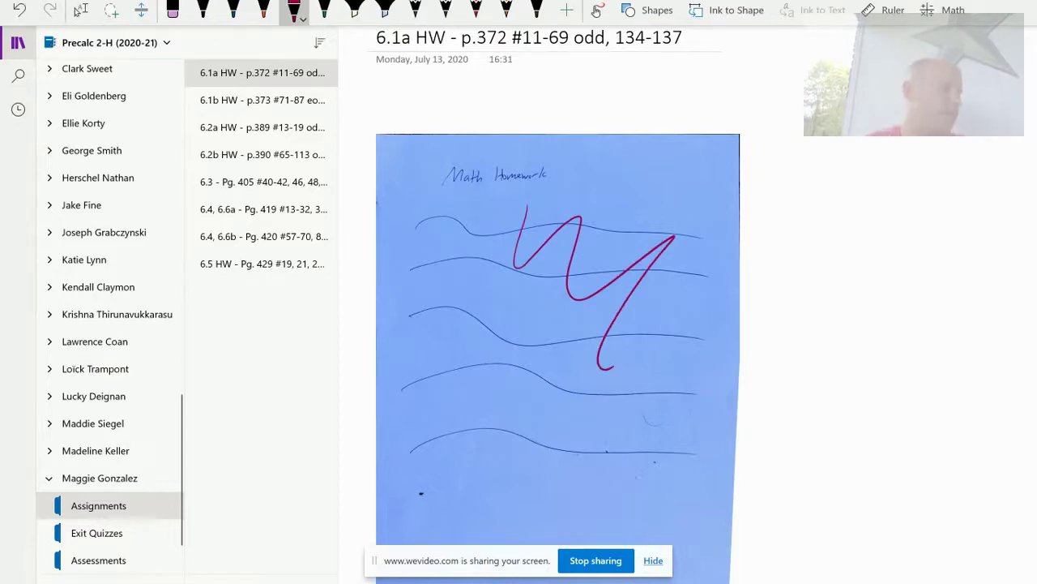
{"action": "left_click", "coordinate": [80, 10]}
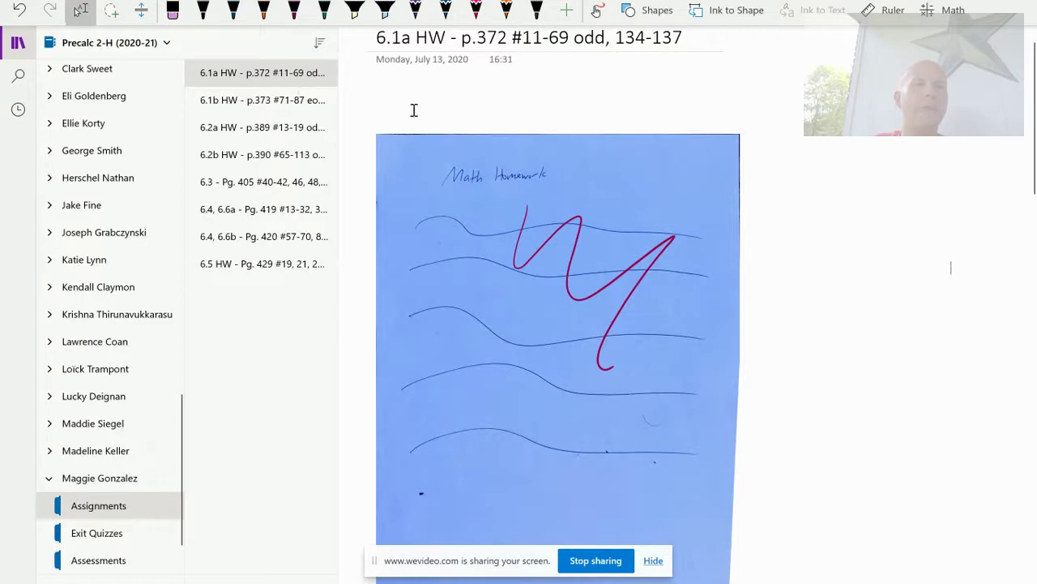
Open the student's Exit Quizzes section and click into its empty page title
{"action": "scroll", "coordinate": [86, 513], "scroll_direction": "down", "scroll_amount": 1}
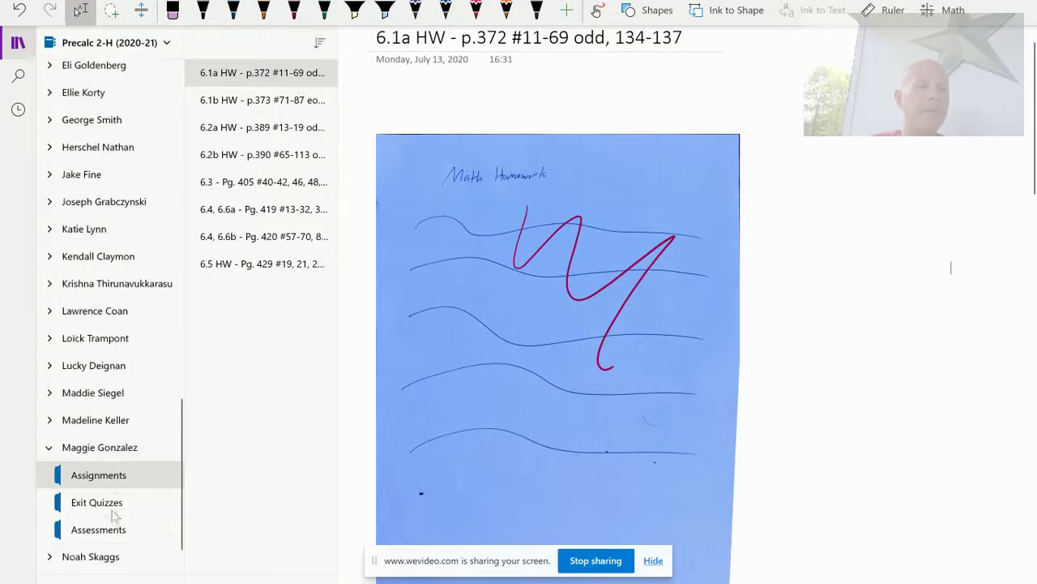
{"action": "left_click", "coordinate": [94, 478]}
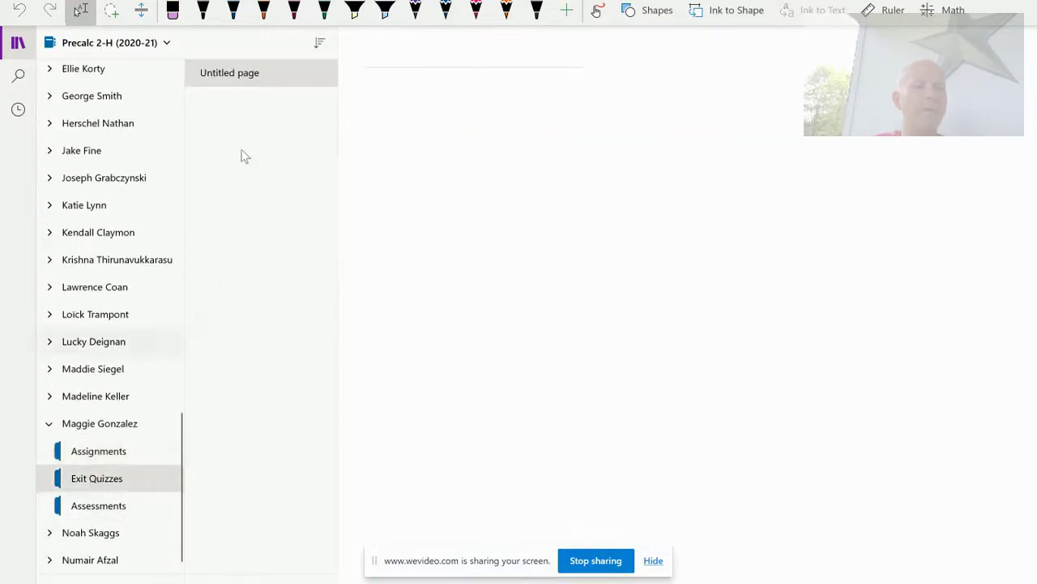
{"action": "left_click", "coordinate": [393, 54]}
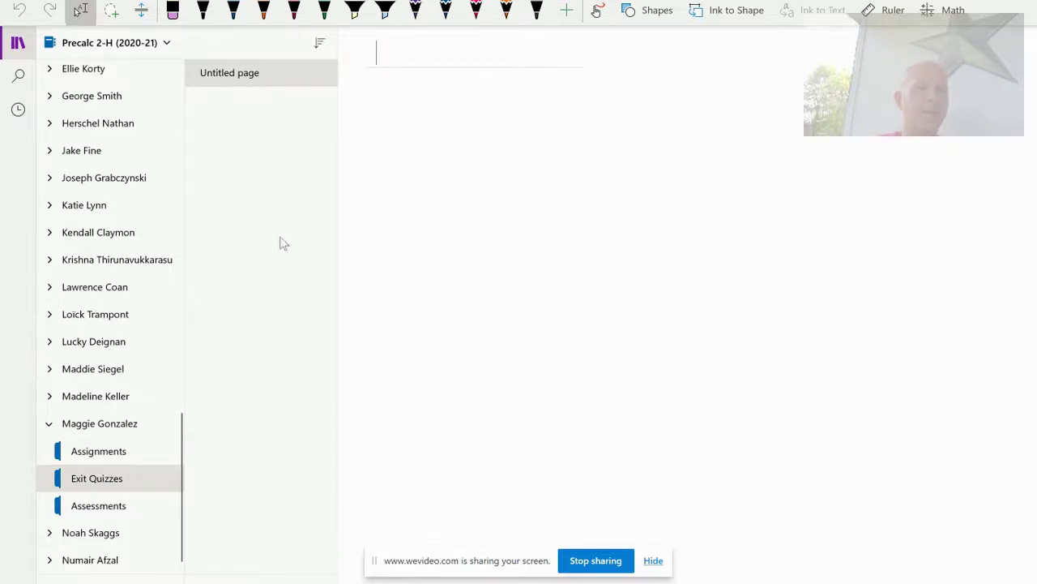
In the Assessments section, look at Review - Ch 06, then settle on the Test - Ch 06 page
{"action": "left_click", "coordinate": [126, 510]}
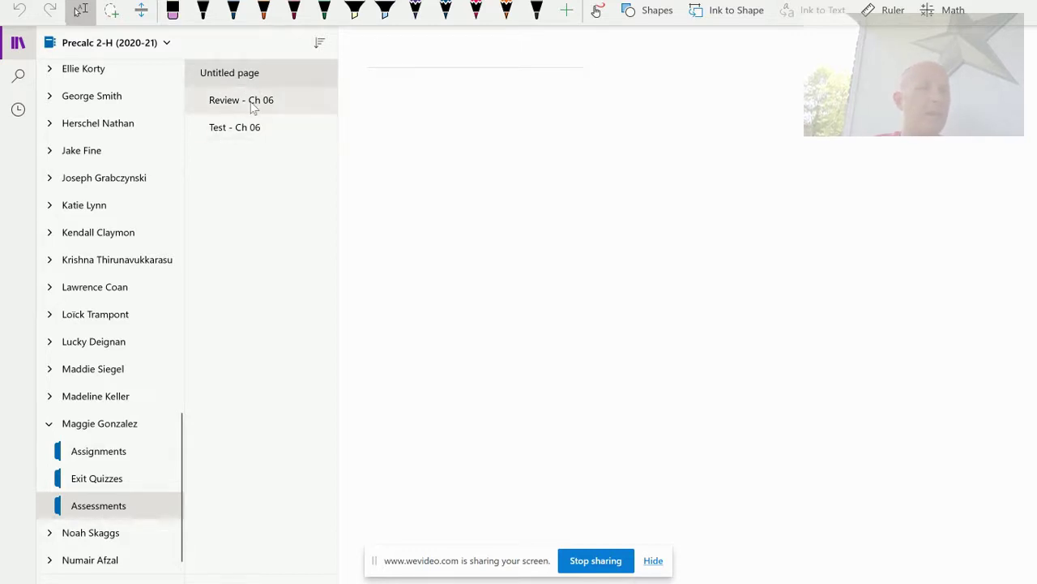
{"action": "left_click", "coordinate": [256, 100]}
{"action": "right_click", "coordinate": [257, 98]}
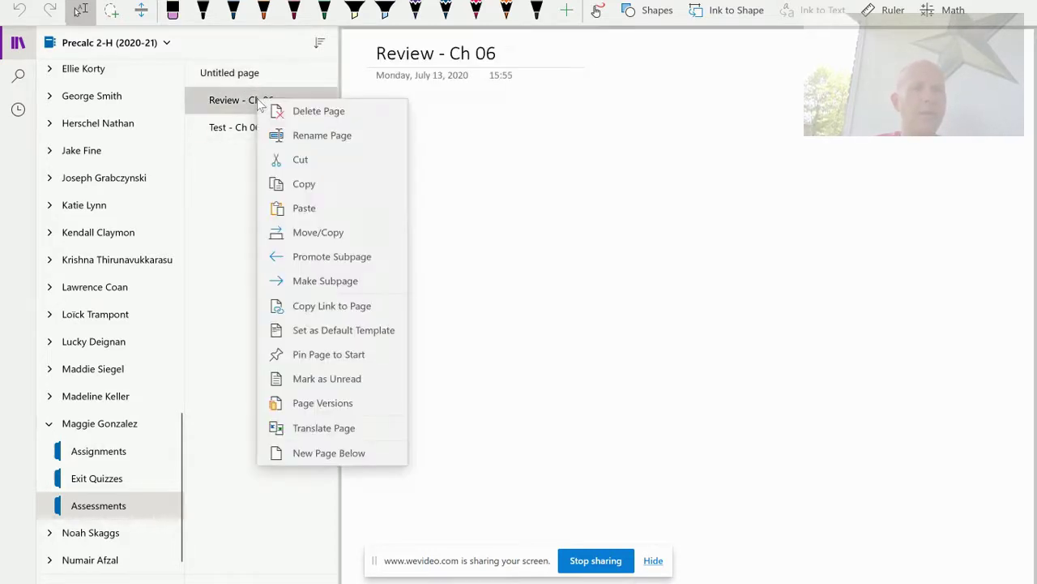
{"action": "left_click", "coordinate": [241, 84]}
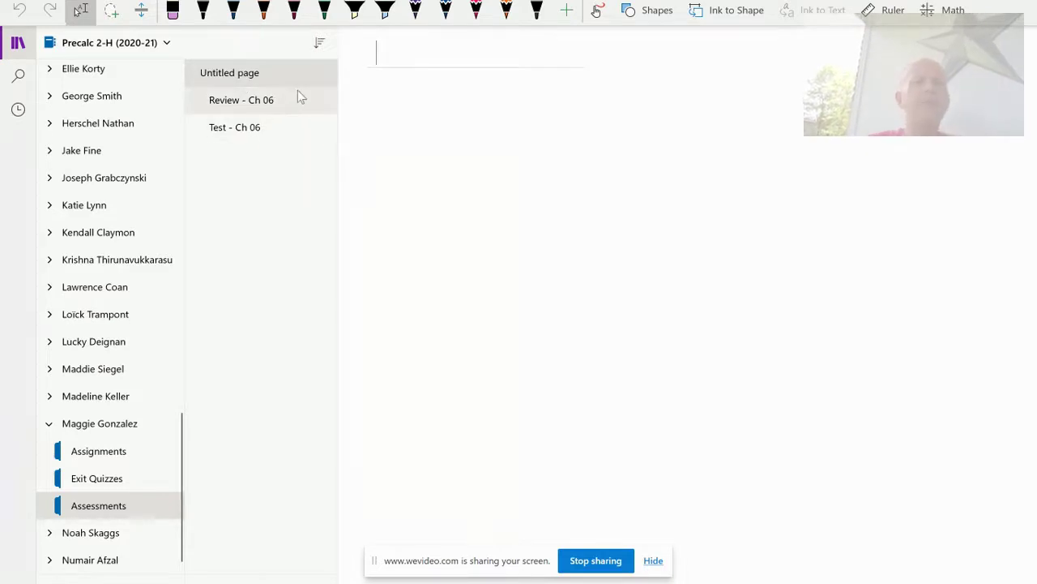
{"action": "left_click", "coordinate": [270, 107]}
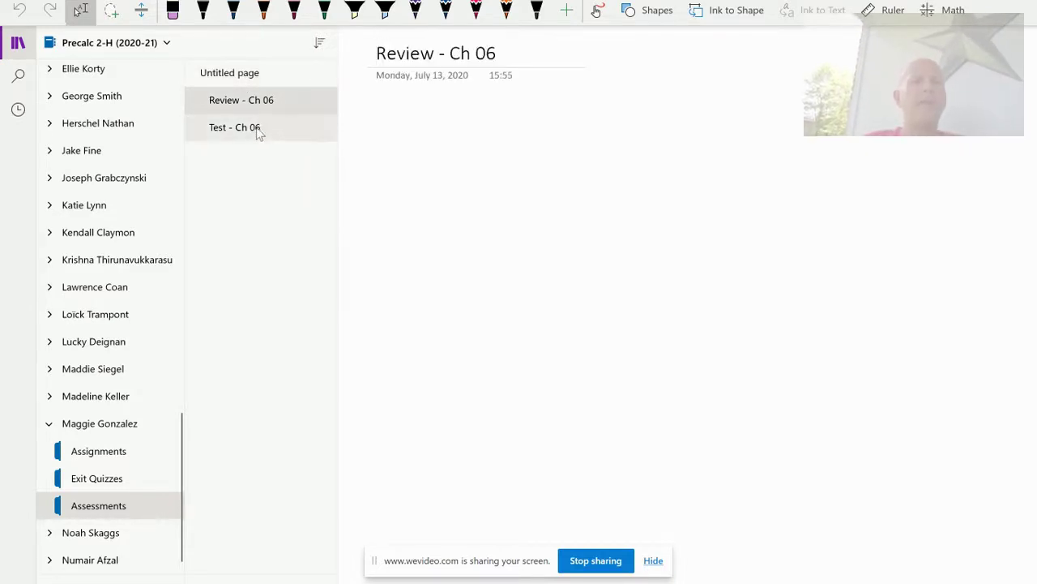
{"action": "left_click", "coordinate": [257, 132]}
{"action": "left_click", "coordinate": [267, 102]}
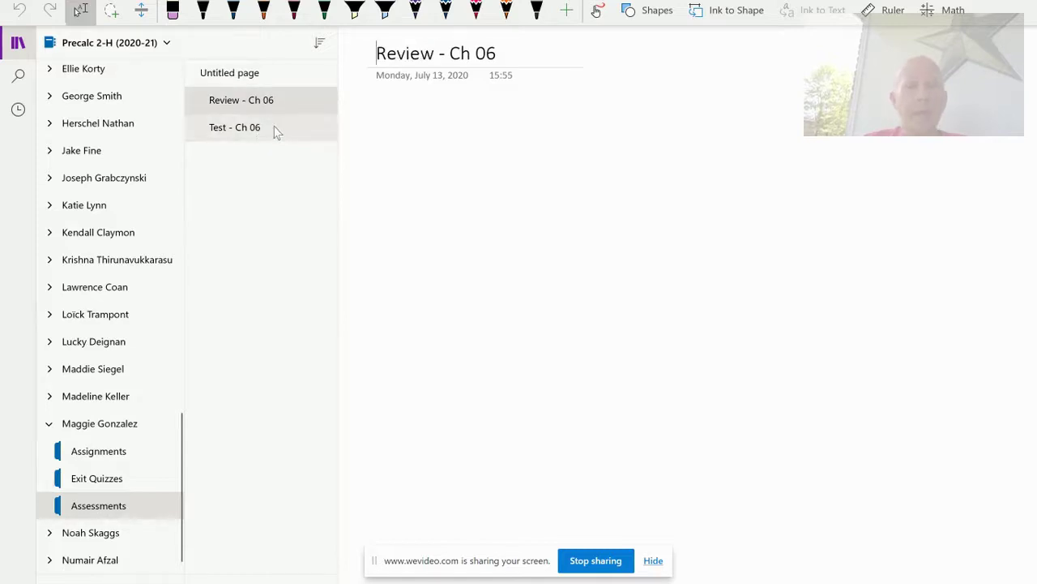
{"action": "left_click", "coordinate": [274, 130]}
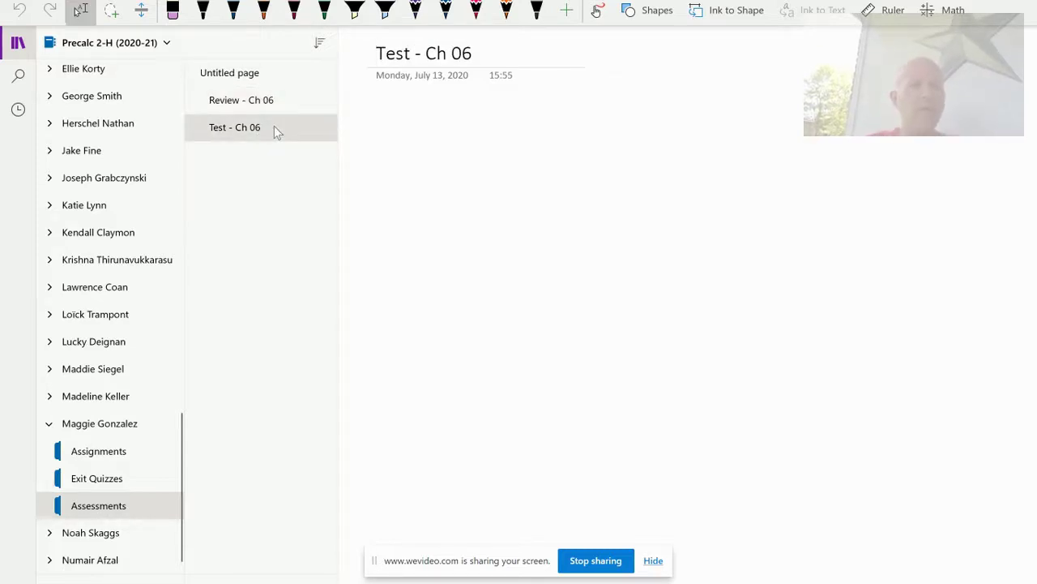
Delete the scanned homework photo from the student's 6.1a HW page
{"action": "left_click", "coordinate": [132, 459]}
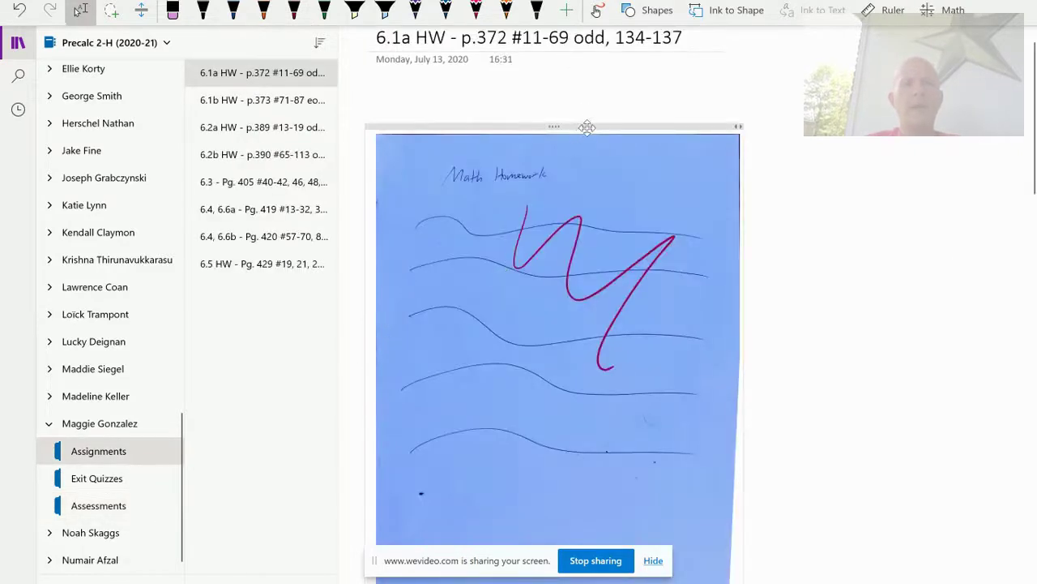
{"action": "left_click", "coordinate": [587, 127]}
{"action": "key", "text": "Delete"}
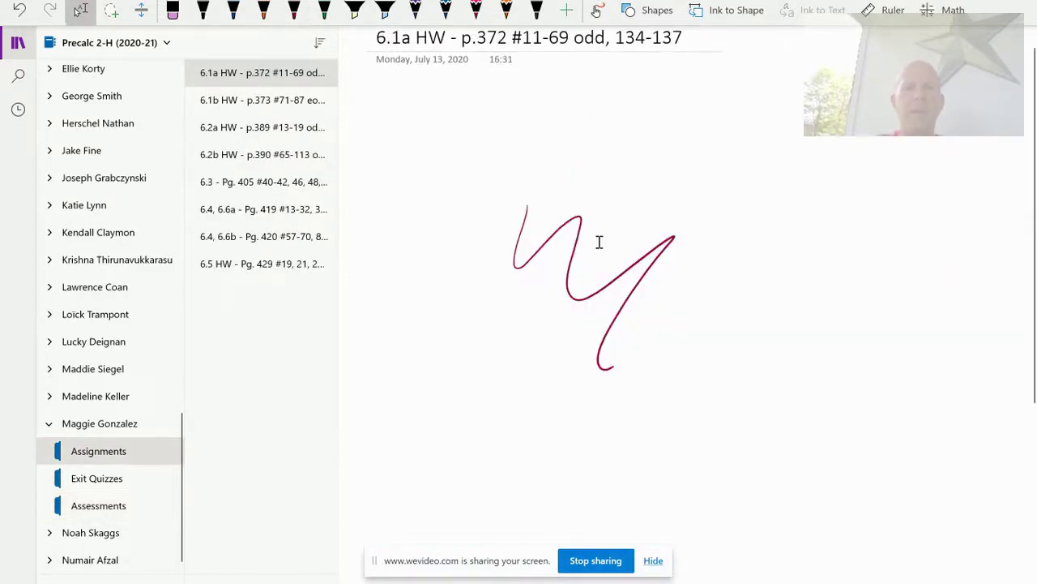
Lasso-select the red ink strokes and delete them
{"action": "left_click_drag", "start_coordinate": [709, 163], "coordinate": [356, 470]}
{"action": "key", "text": "Delete"}
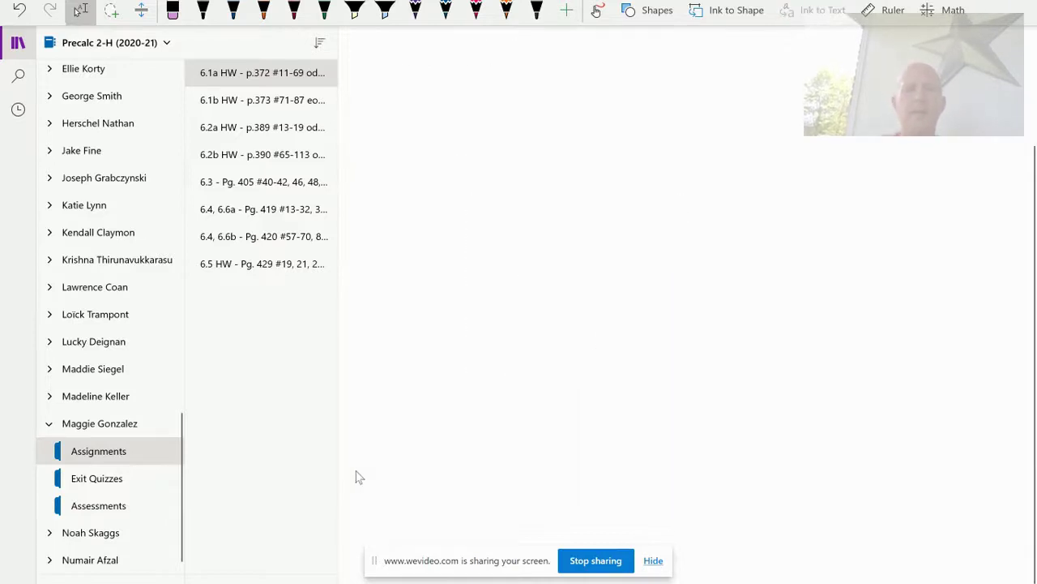
{"action": "scroll", "coordinate": [356, 471], "scroll_direction": "up", "scroll_amount": 1}
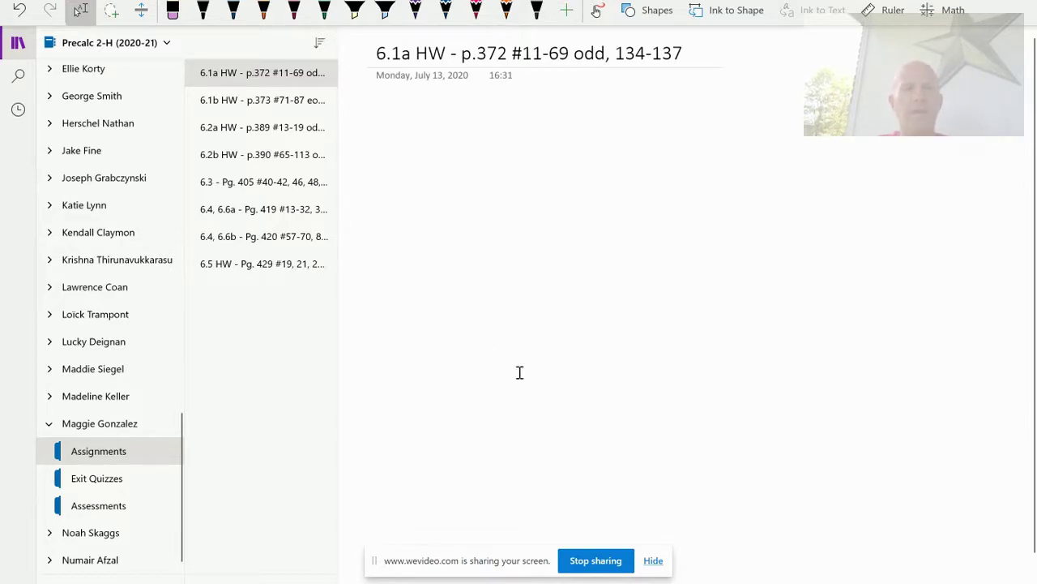
{"action": "mouse_move", "coordinate": [687, 582]}
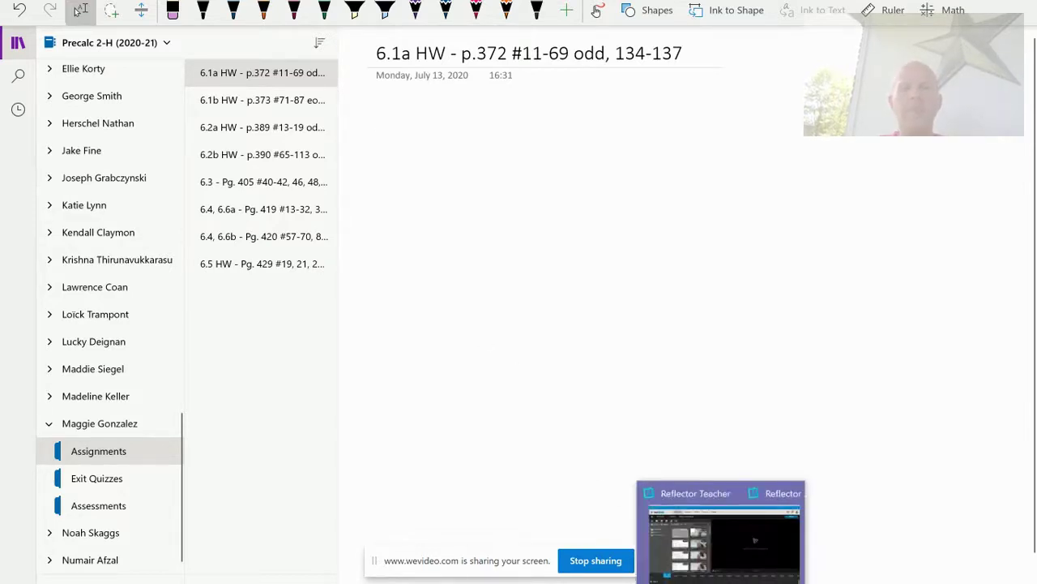